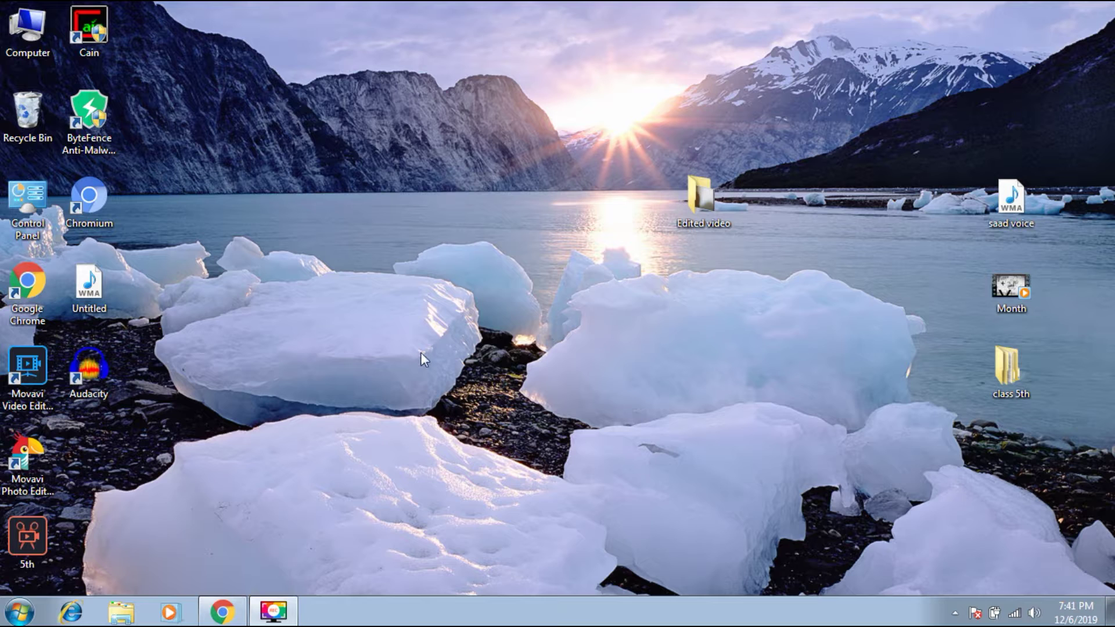
- Navigate Start > Control Panel > System and Security > Windows Firewall and enter its on/off settings
click(20, 615)
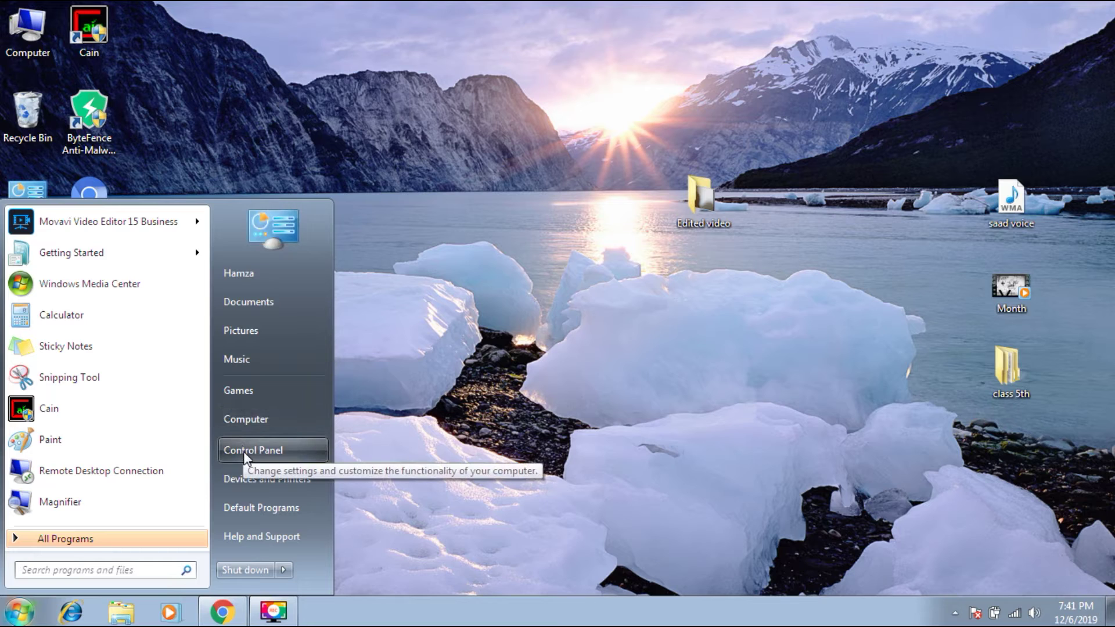
click(243, 450)
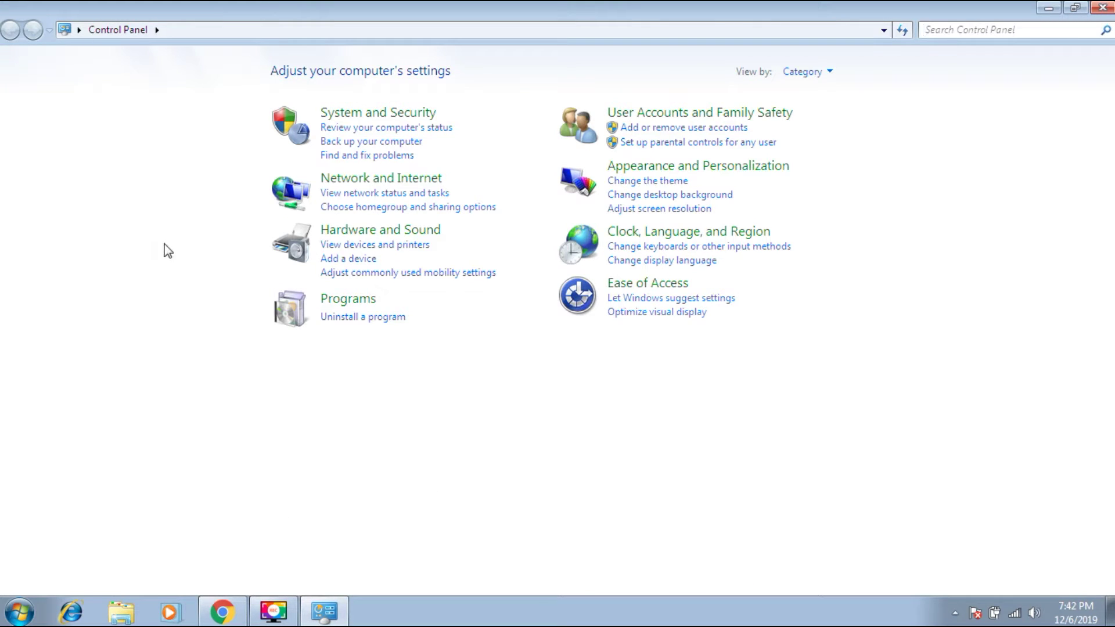
click(374, 113)
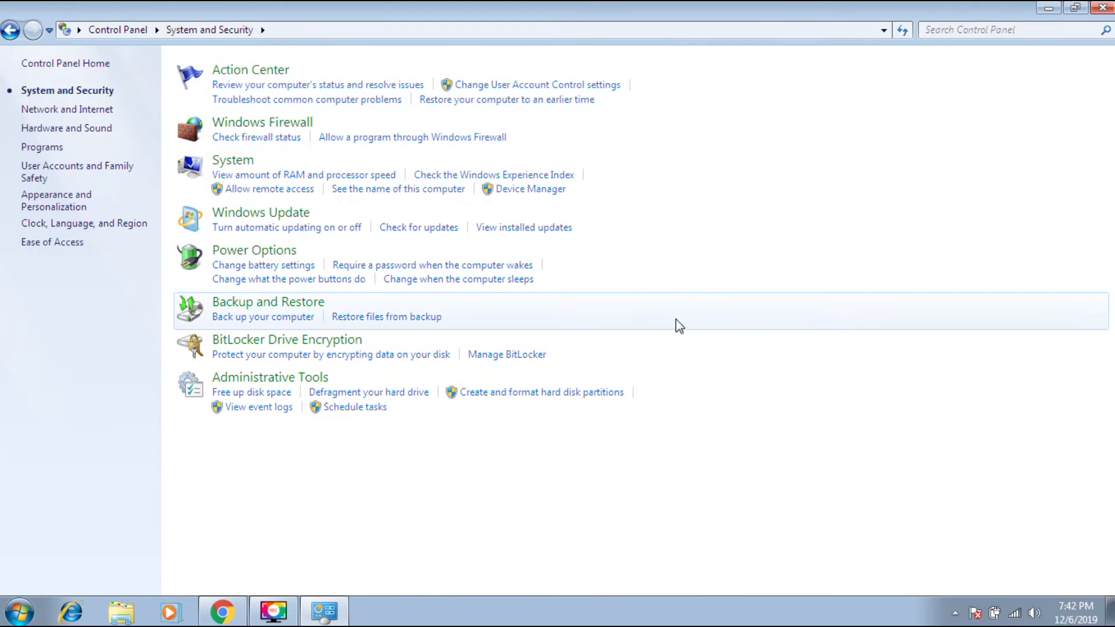
click(243, 126)
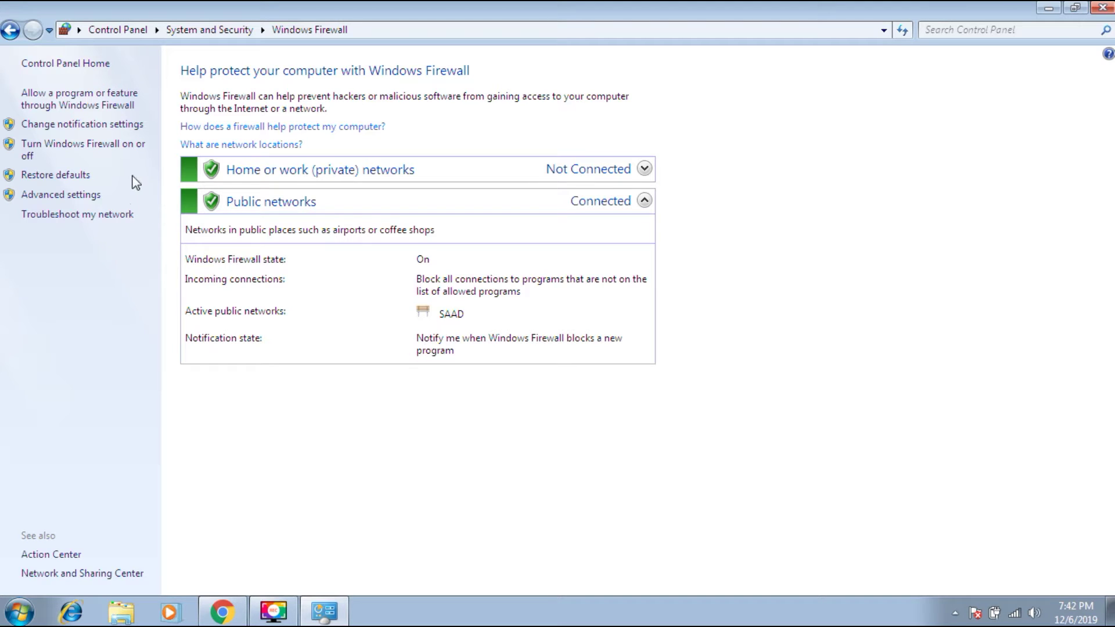
click(91, 152)
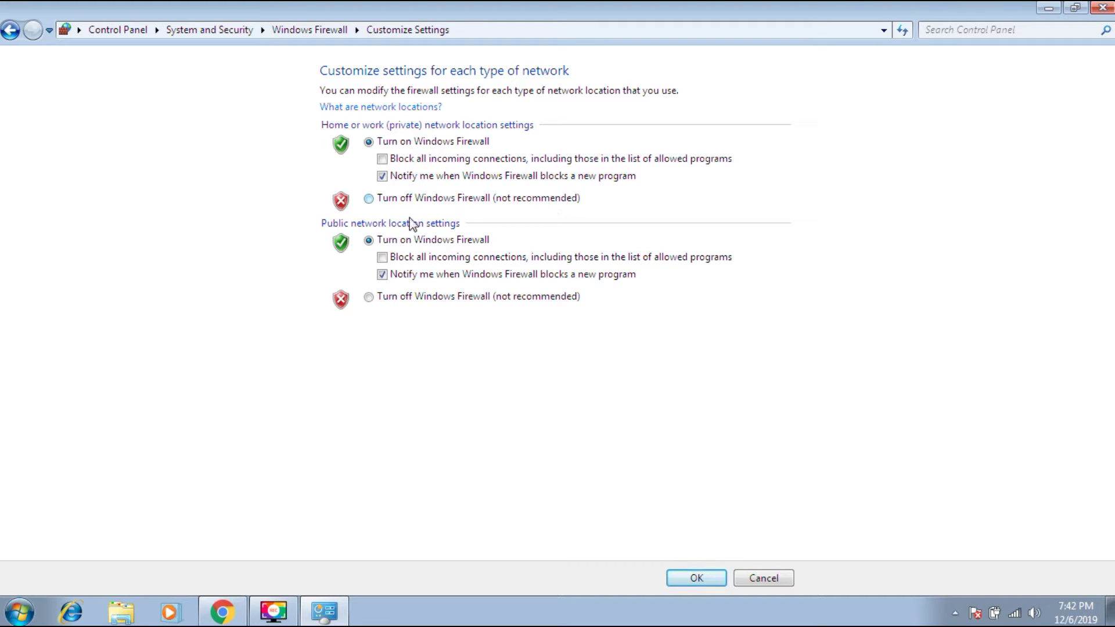
- Select 'Turn off Windows Firewall' for both home/work (private) and public networks
click(369, 204)
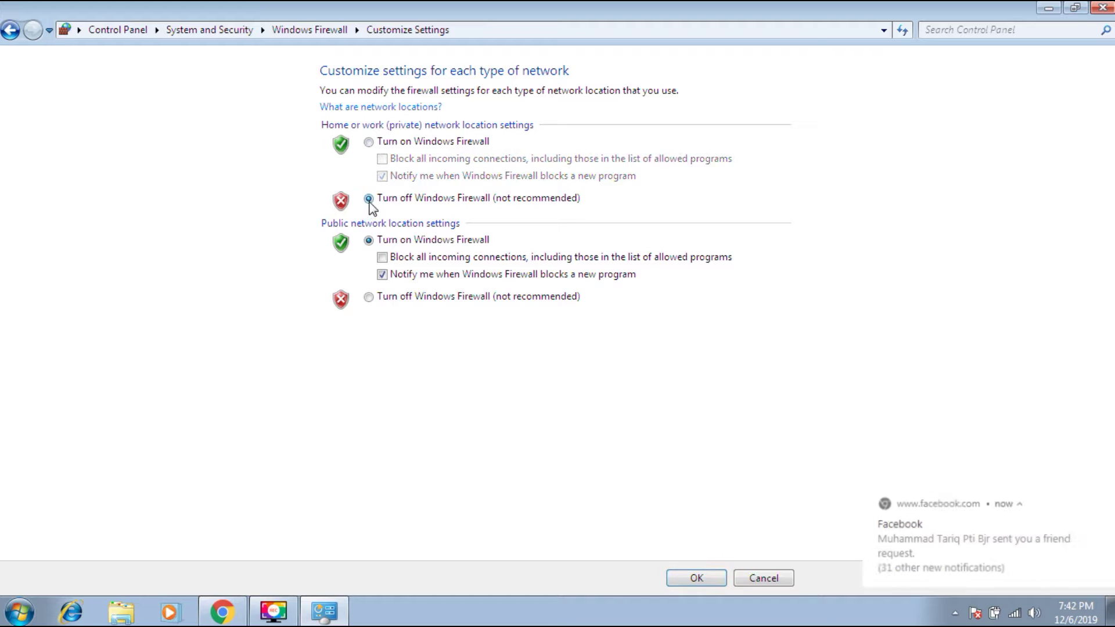
click(369, 298)
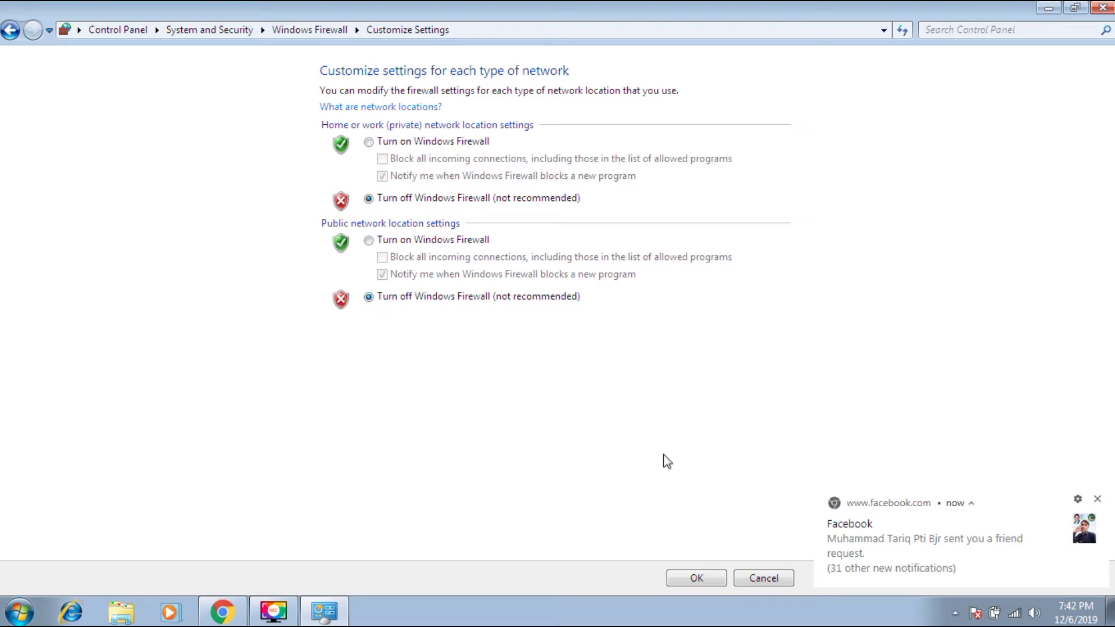
click(1099, 502)
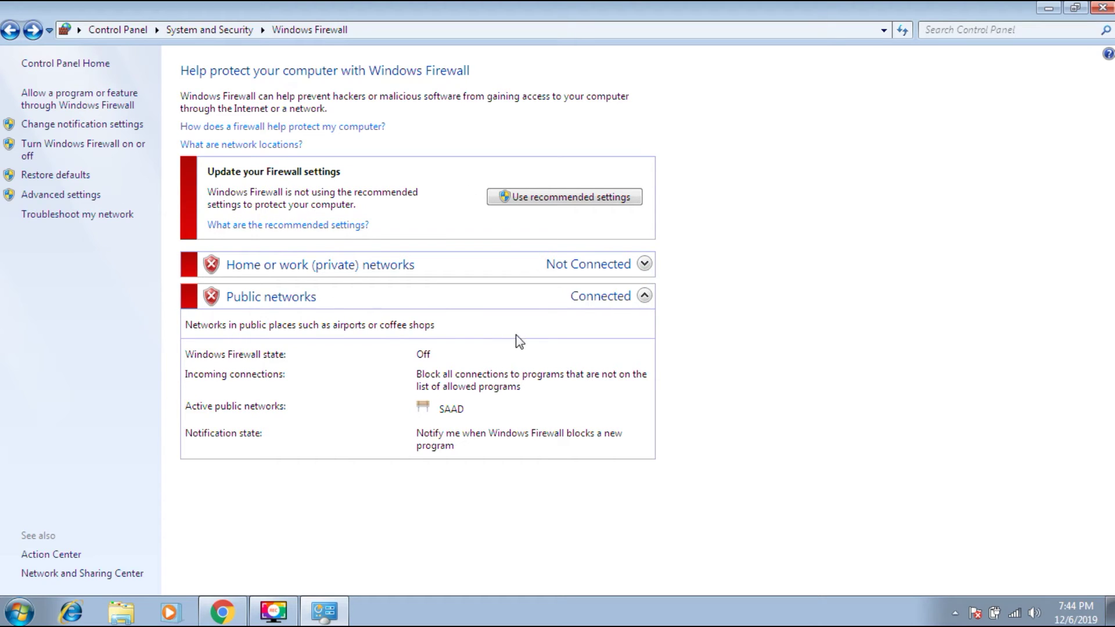
- Close the Windows Firewall window, leaving the firewall off for both network types
click(1100, 7)
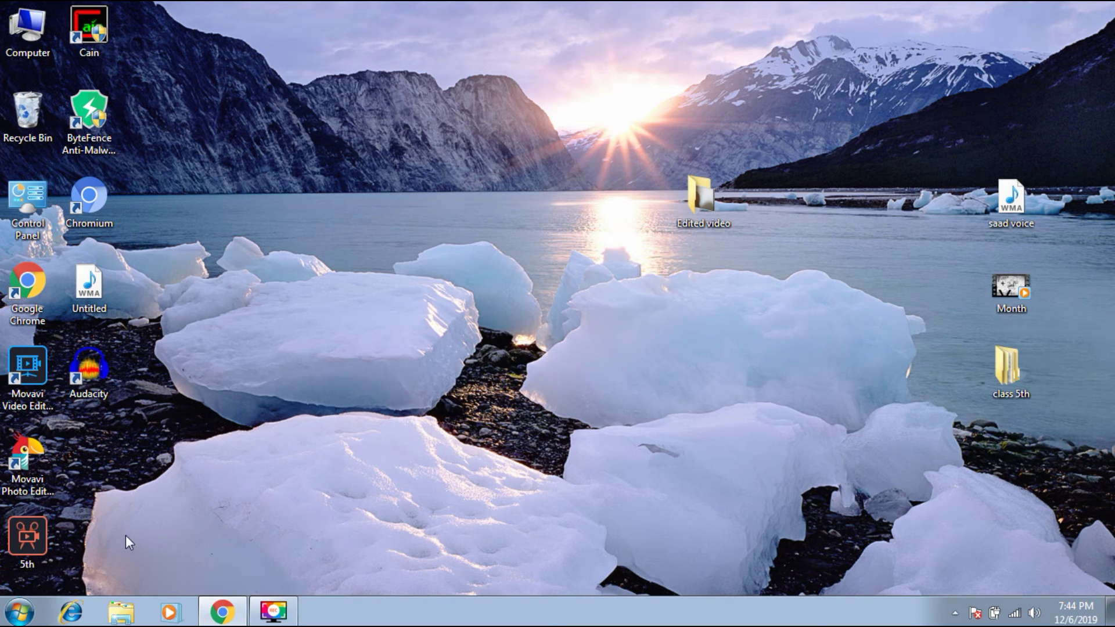
- Return via Start > Control Panel > System and Security > Windows Firewall to the on/off settings
click(20, 610)
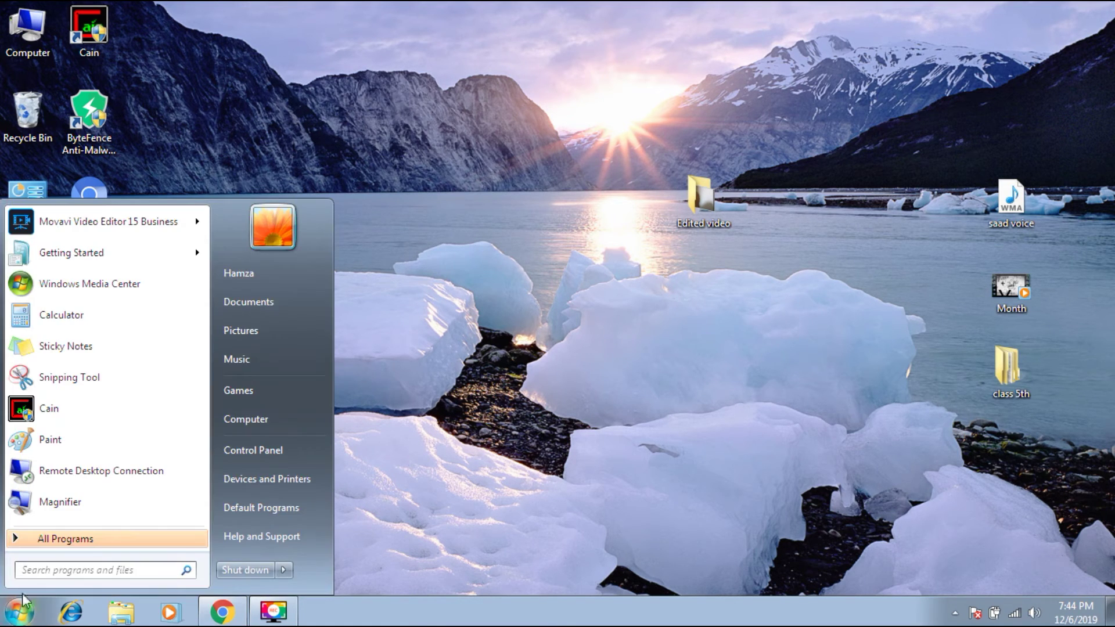
click(289, 450)
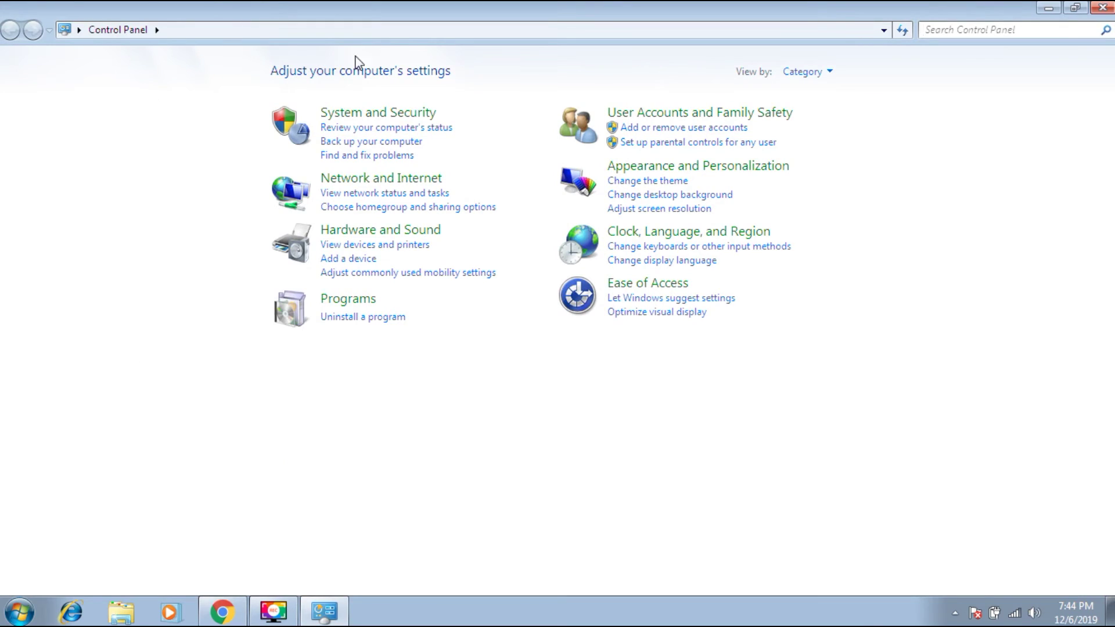
click(357, 116)
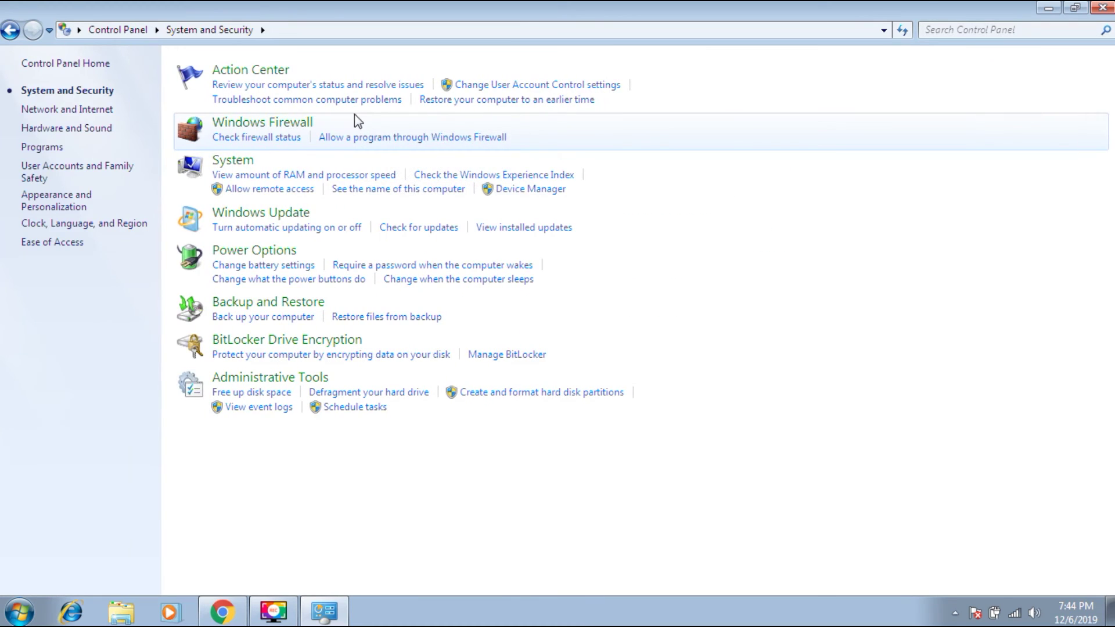
click(265, 130)
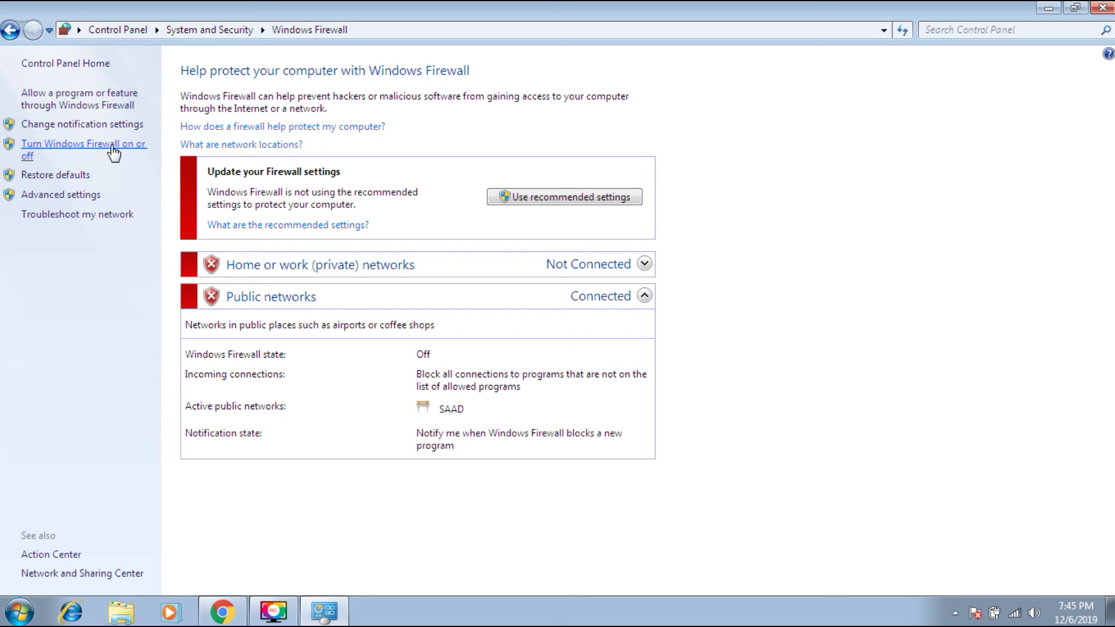
click(46, 154)
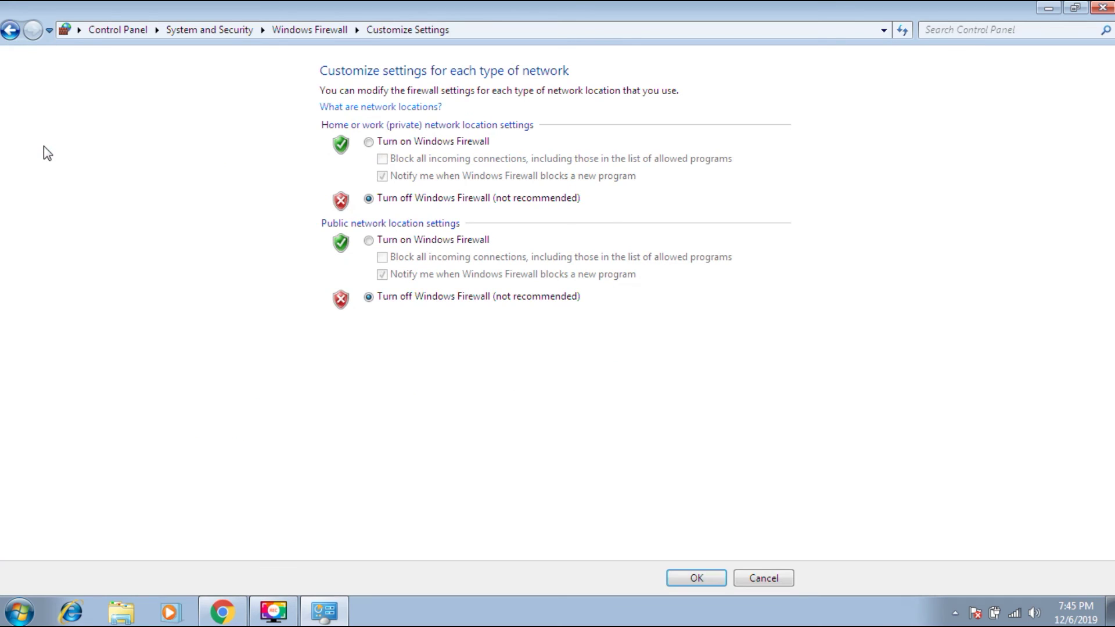
- Select 'Turn on Windows Firewall' for both private and public networks and confirm with OK
click(368, 143)
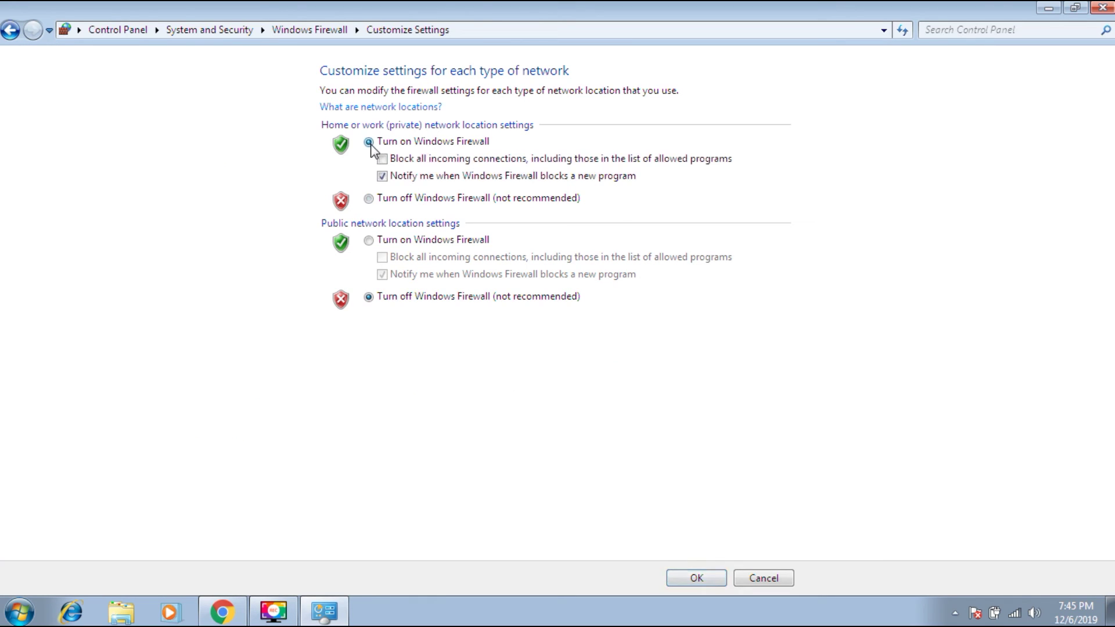
click(369, 241)
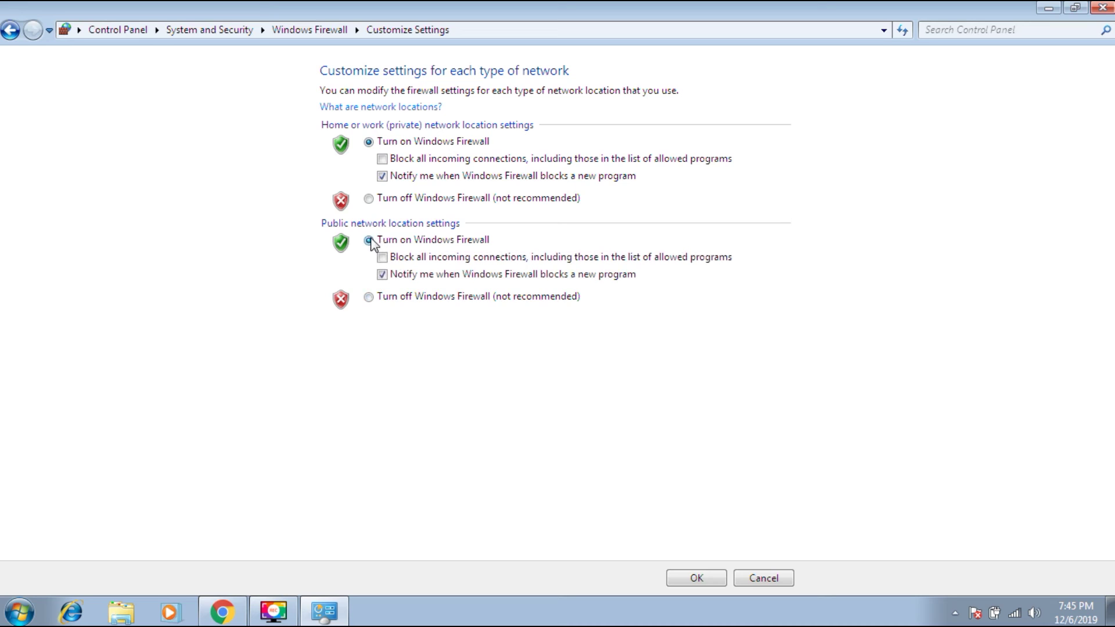
click(689, 580)
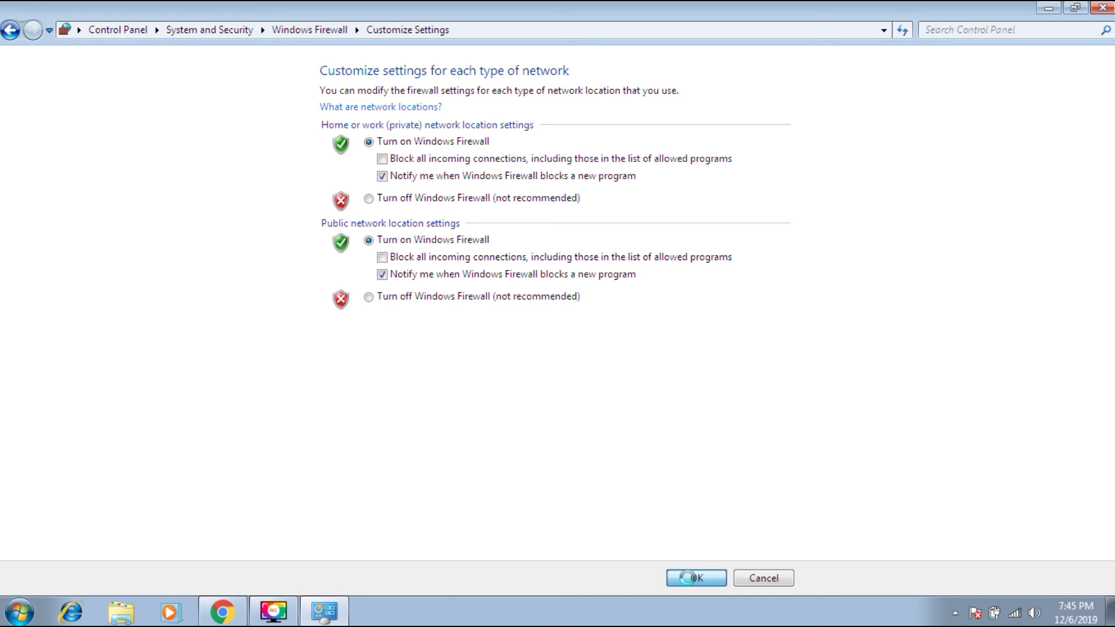